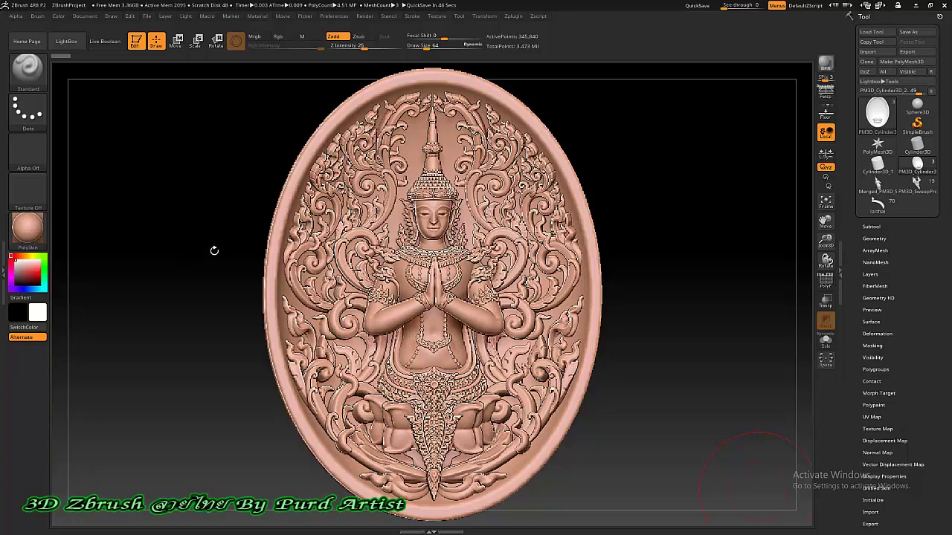
# Rotate the PolySkin medallion to an angled view
pyautogui.moveTo(213, 257); pyautogui.dragTo(170, 250)
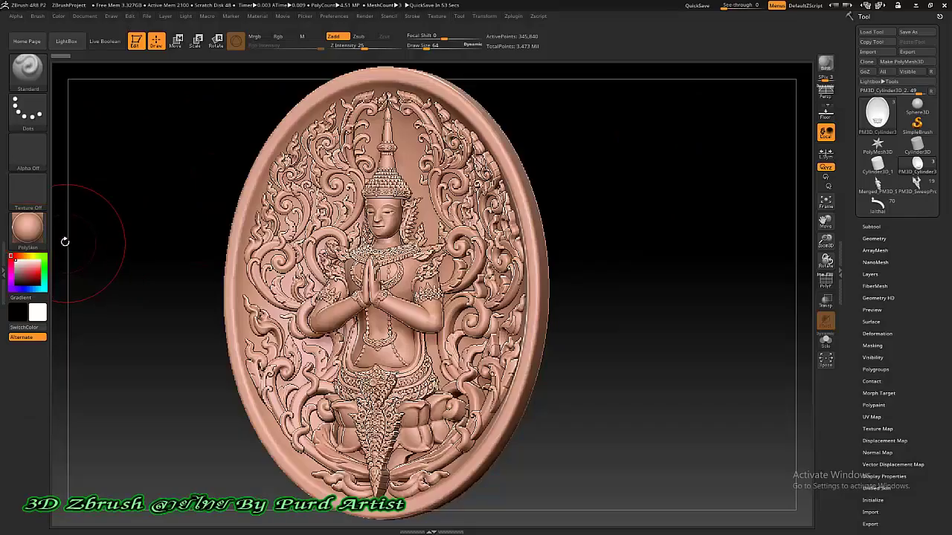
# Replace PolySkin with MatCap Red Wax from the Quick Pick materials
pyautogui.click(30, 235)
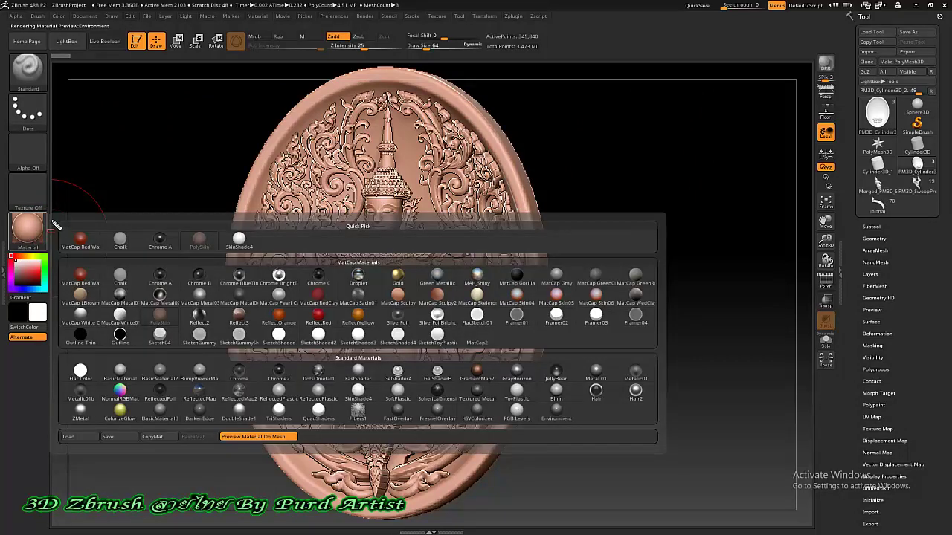
pyautogui.moveTo(130, 229)
pyautogui.mouseDown()
pyautogui.moveTo(599, 424)
pyautogui.moveTo(669, 435)
pyautogui.mouseUp()
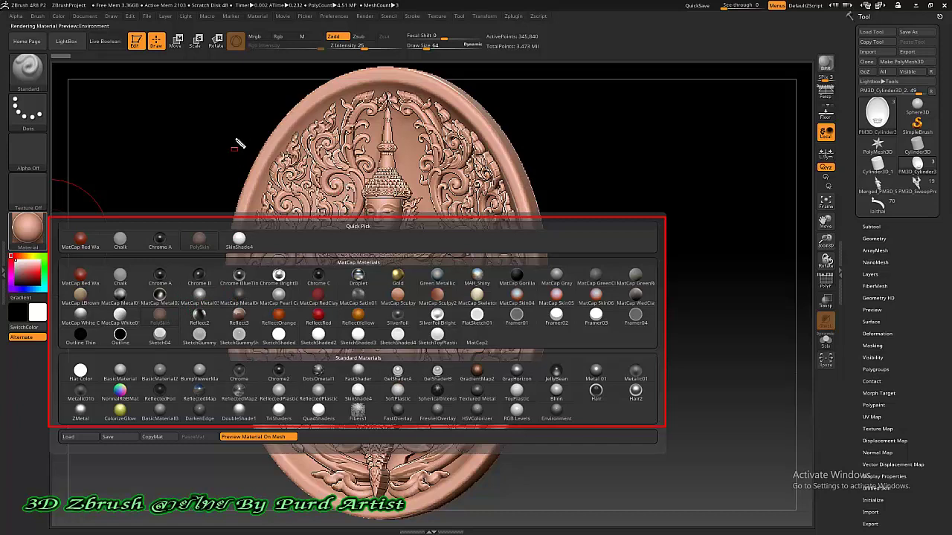
pyautogui.moveTo(218, 109)
pyautogui.mouseDown()
pyautogui.moveTo(404, 159)
pyautogui.moveTo(449, 199)
pyautogui.mouseUp()
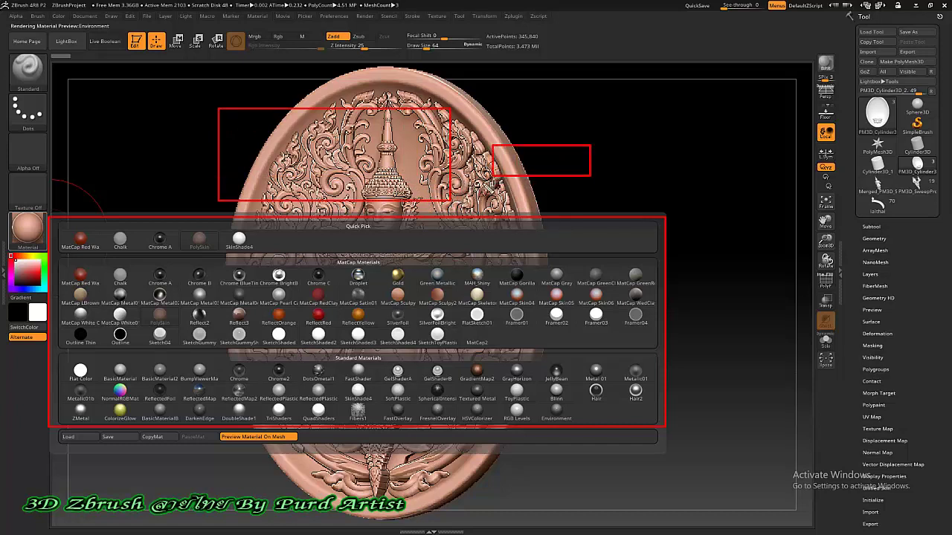
pyautogui.moveTo(552, 160); pyautogui.dragTo(470, 197)
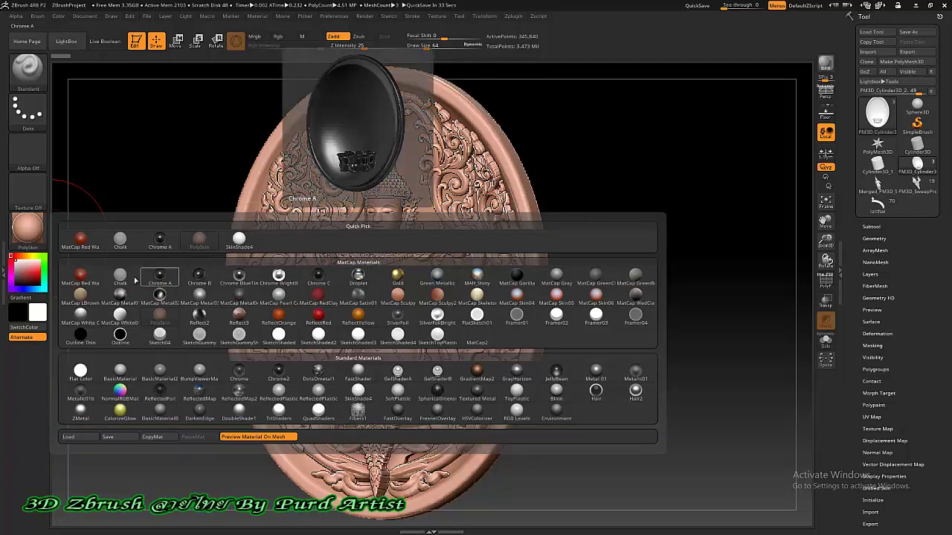
pyautogui.click(81, 277)
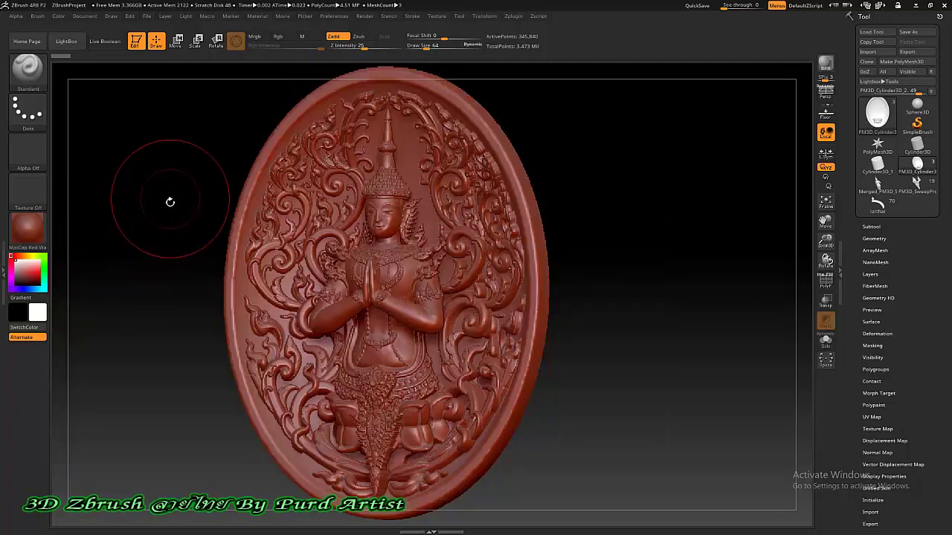
# Return the medallion to PolySkin, face it straight on, and reopen the material list
pyautogui.click(29, 232)
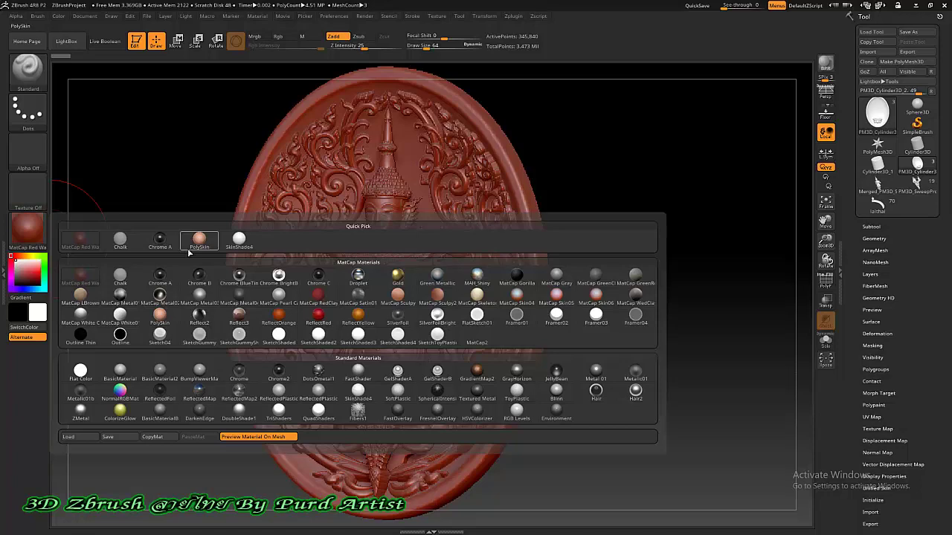
pyautogui.moveTo(199, 242)
pyautogui.click(202, 241)
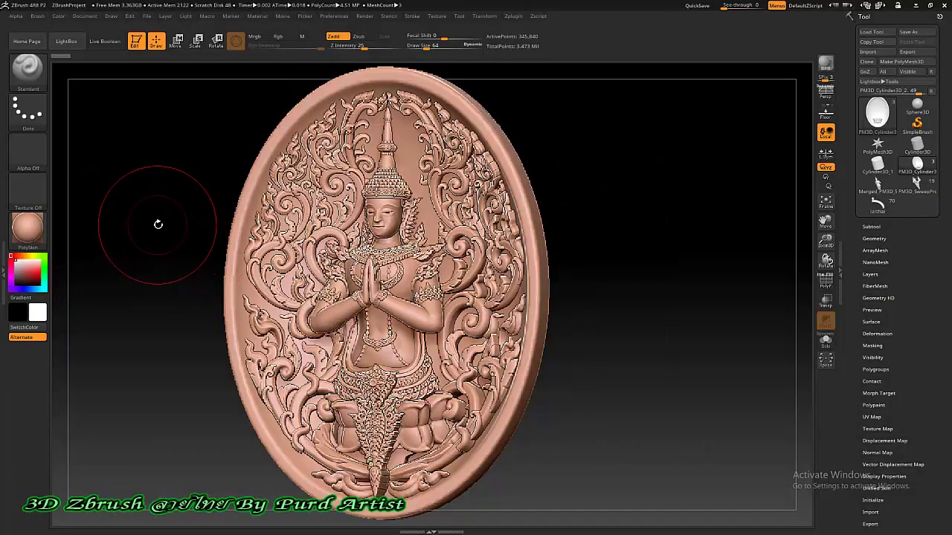
pyautogui.moveTo(159, 225)
pyautogui.mouseDown()
pyautogui.moveTo(188, 226)
pyautogui.moveTo(163, 231)
pyautogui.mouseUp()
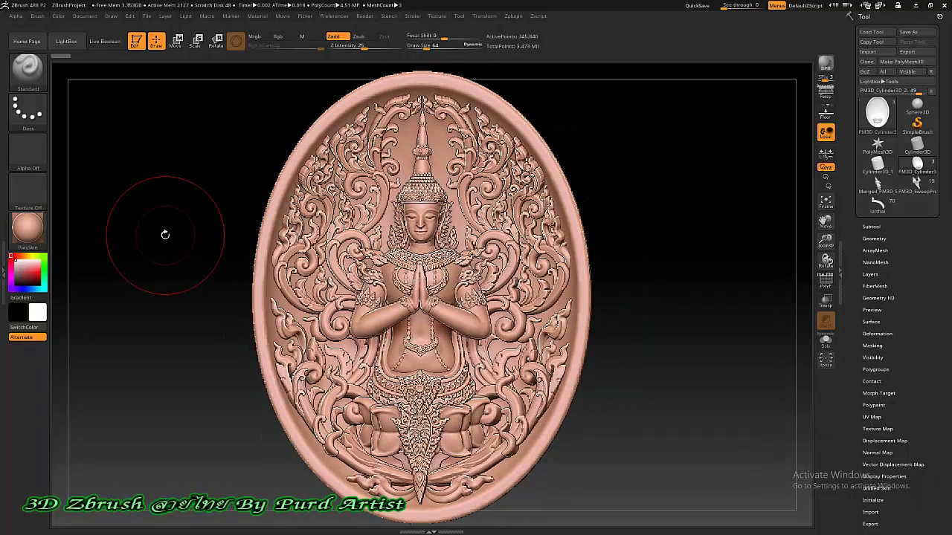
pyautogui.click(30, 236)
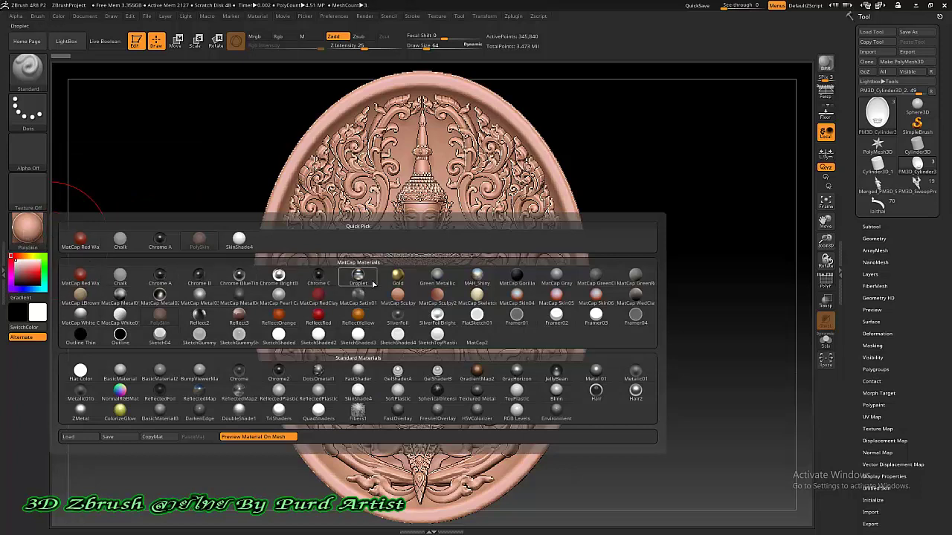
# Apply MAH_Shiny, inspect the metallic relief, and reopen the material list
pyautogui.click(477, 277)
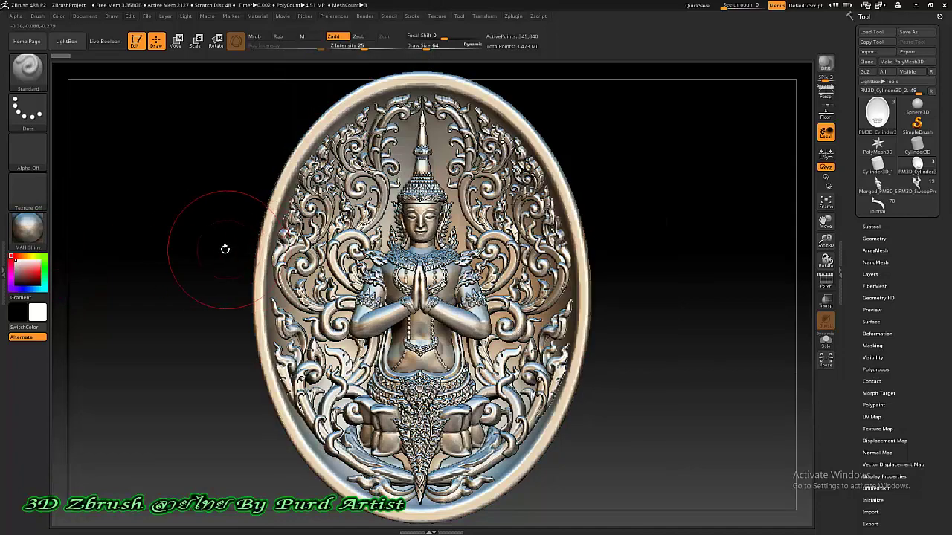
pyautogui.moveTo(179, 249)
pyautogui.mouseDown()
pyautogui.moveTo(206, 245)
pyautogui.moveTo(183, 242)
pyautogui.mouseUp()
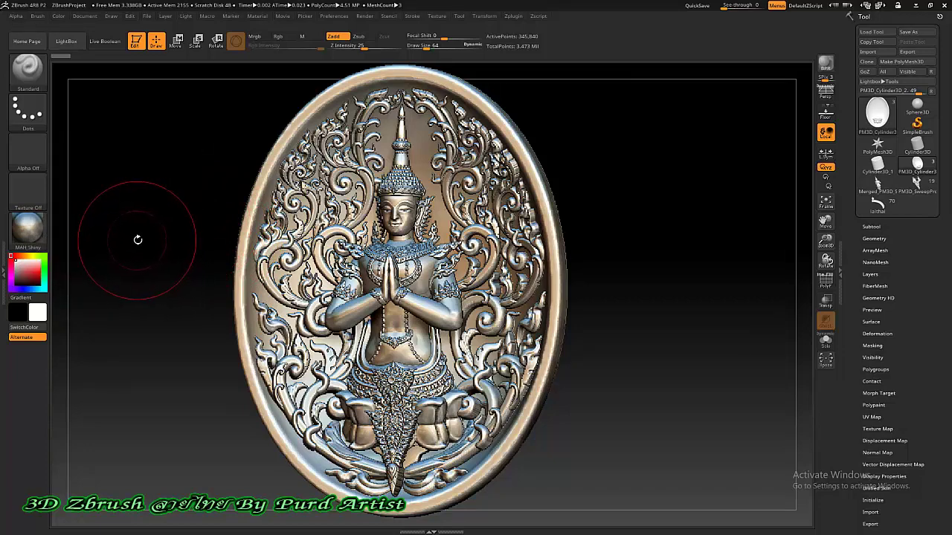
pyautogui.click(30, 232)
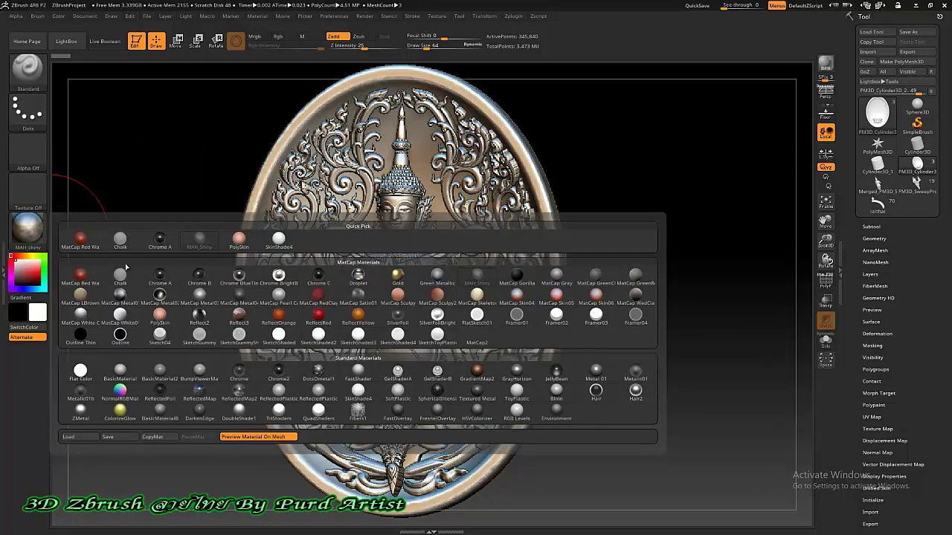
# Try Reflect3, then switch to the bronze GradientMap2 material viewed from the front
pyautogui.click(241, 319)
pyautogui.moveTo(197, 263); pyautogui.dragTo(177, 260)
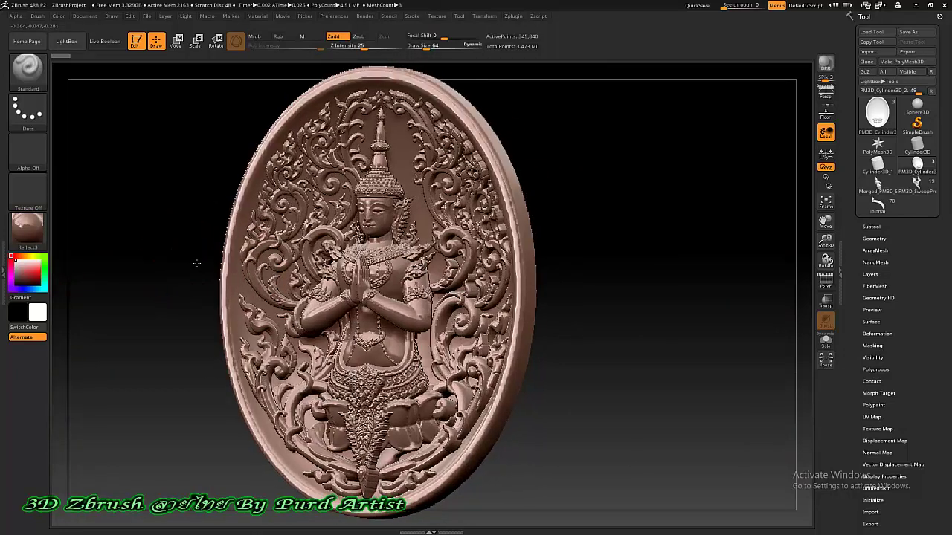
pyautogui.click(27, 228)
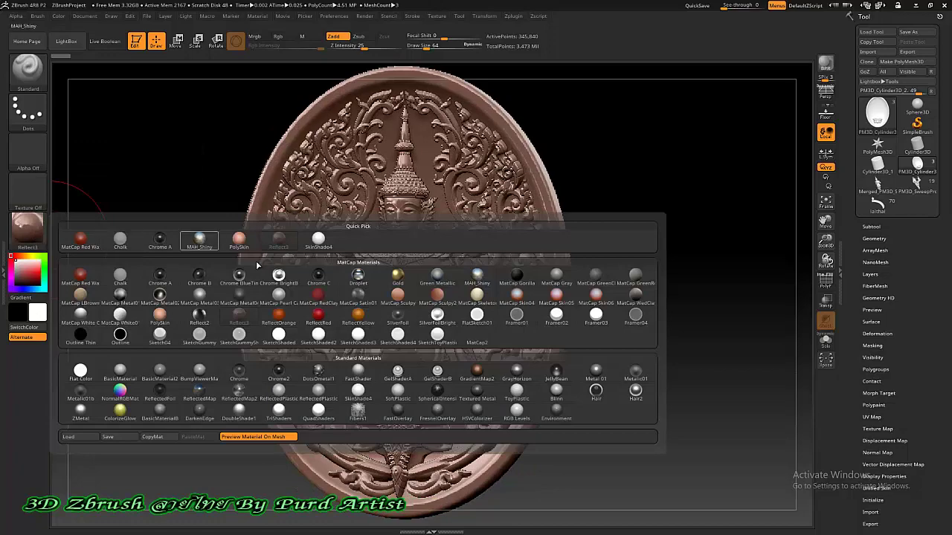
pyautogui.click(479, 373)
pyautogui.moveTo(161, 263)
pyautogui.mouseDown()
pyautogui.moveTo(194, 261)
pyautogui.moveTo(161, 266)
pyautogui.mouseUp()
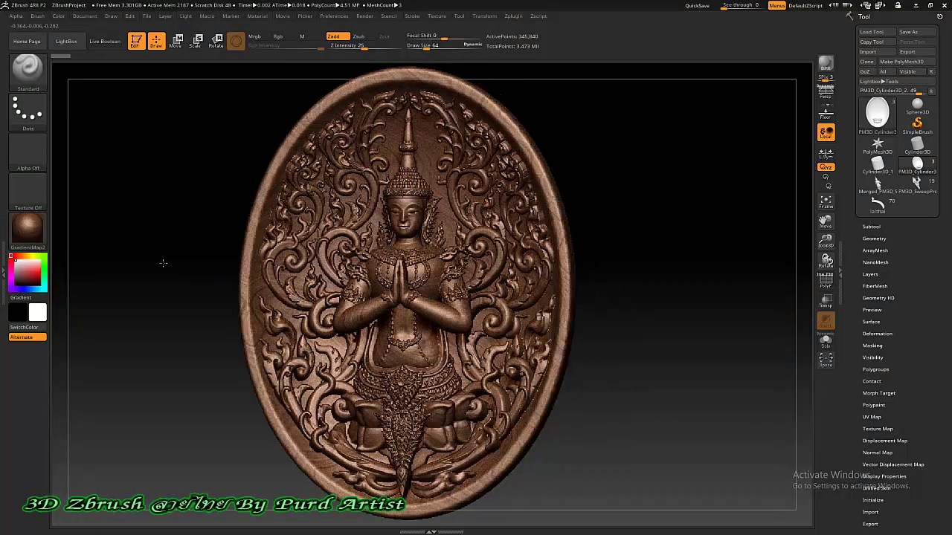
pyautogui.click(23, 238)
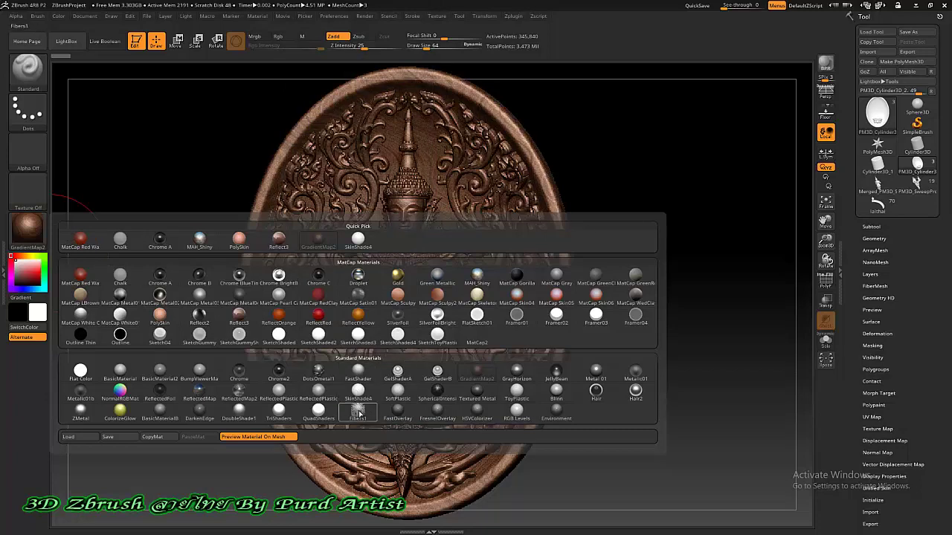
# Apply the grey Fibers1 standard material and reopen the material list
pyautogui.click(357, 411)
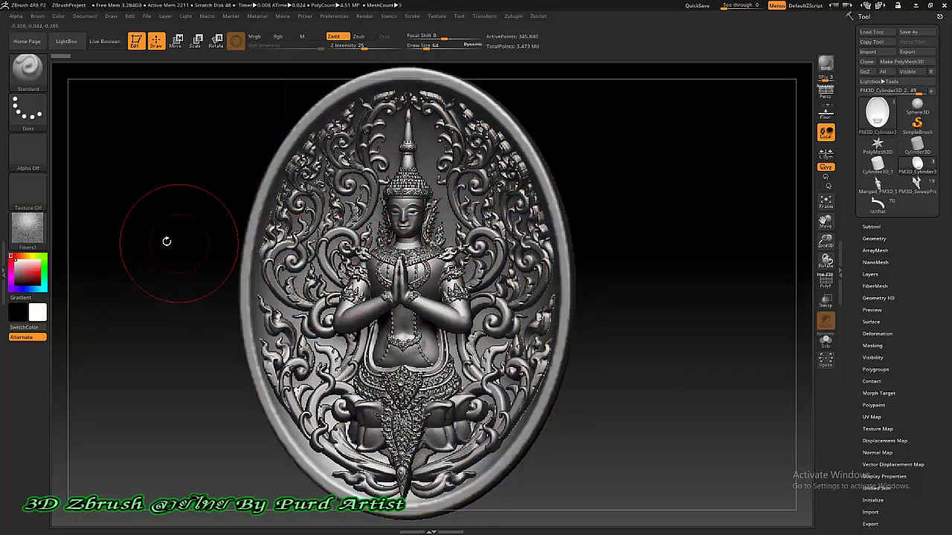
pyautogui.click(28, 229)
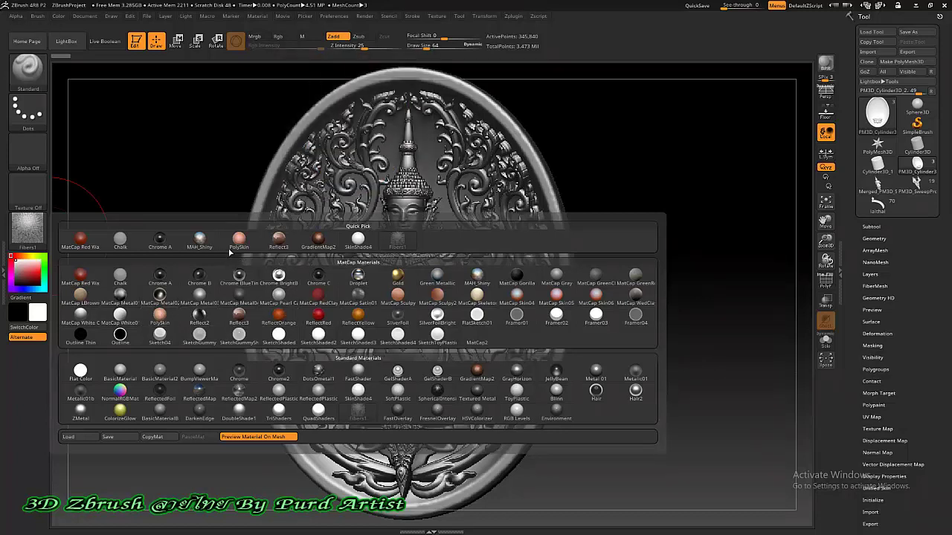
pyautogui.moveTo(239, 241)
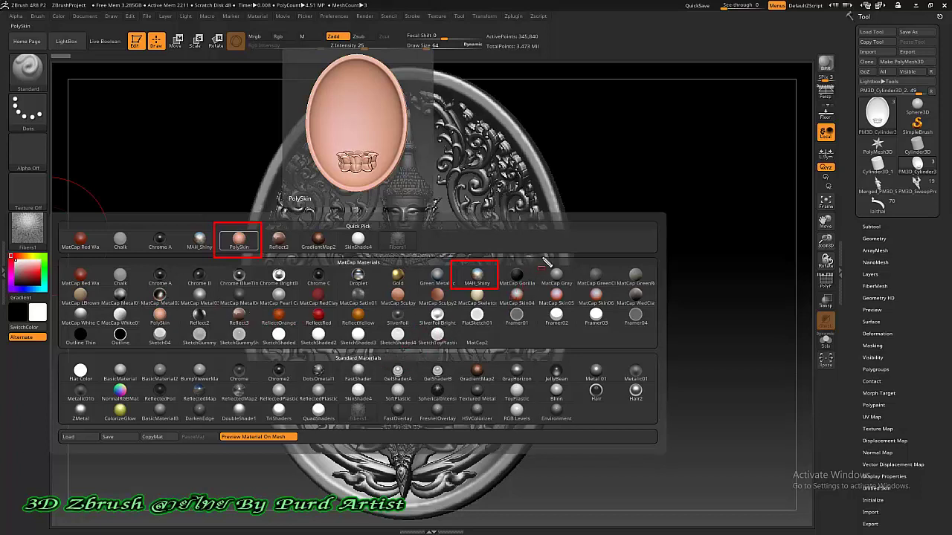
# Apply MatCap Gray, shift the medallion right, and open LightBox's Project tab
pyautogui.moveTo(558, 278); pyautogui.dragTo(579, 295)
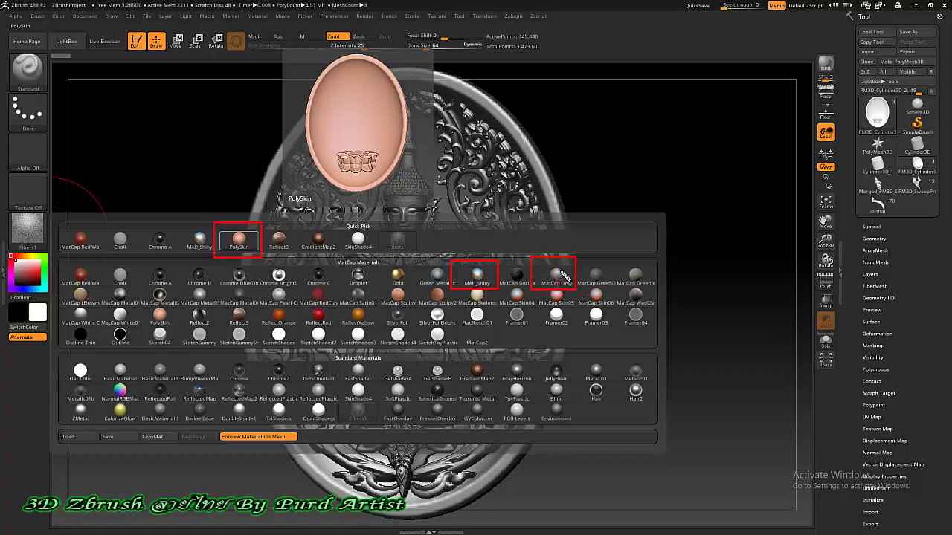
pyautogui.click(556, 276)
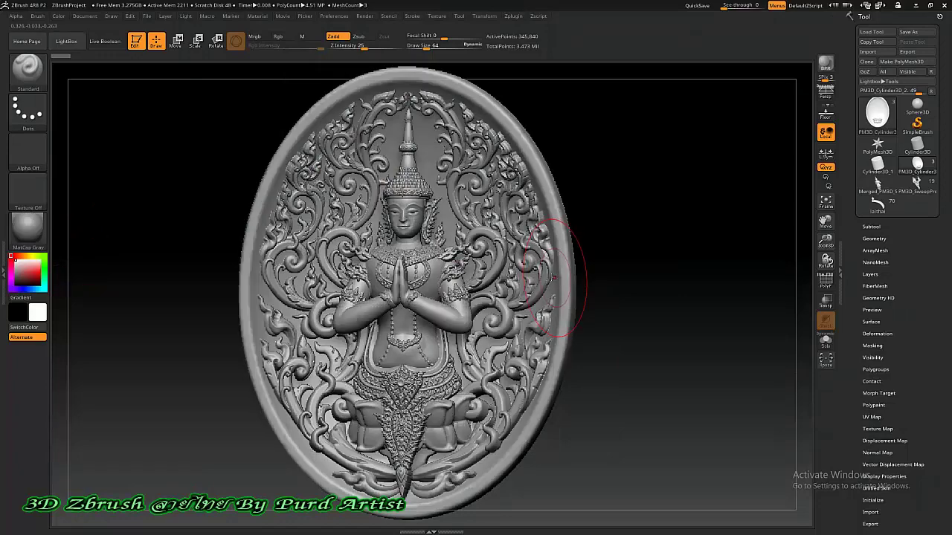
pyautogui.moveTo(155, 250)
pyautogui.keyDown('alt'); pyautogui.mouseDown()
pyautogui.moveTo(186, 253)
pyautogui.moveTo(75, 239)
pyautogui.mouseUp(); pyautogui.keyUp('alt')
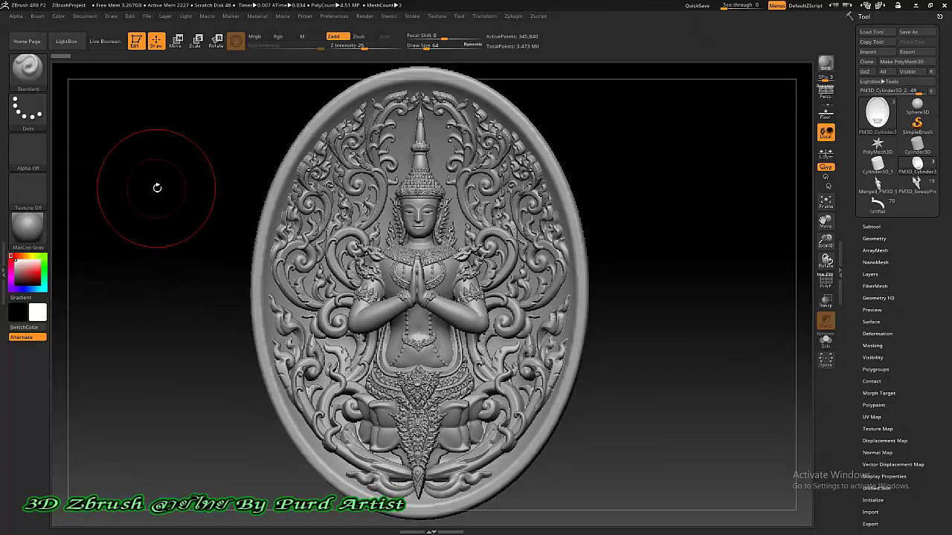
pyautogui.click(28, 236)
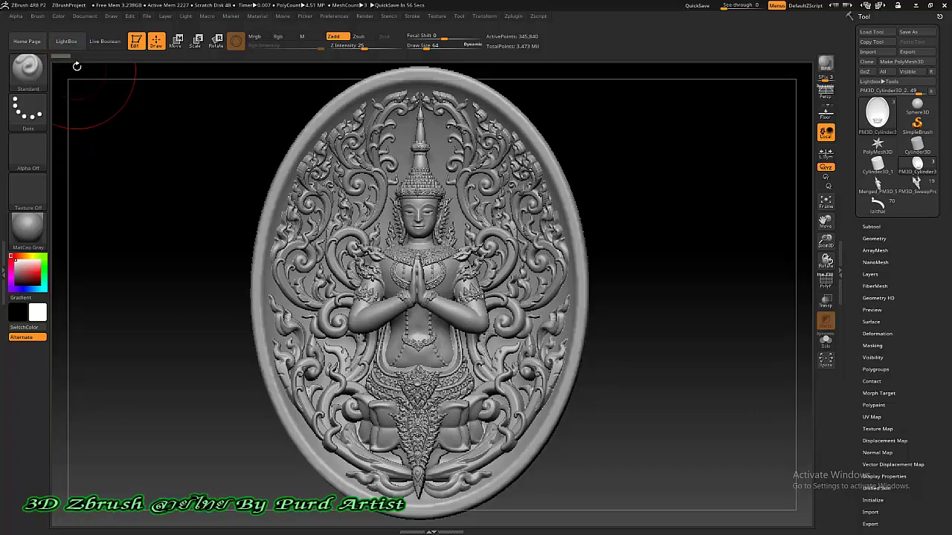
pyautogui.click(66, 41)
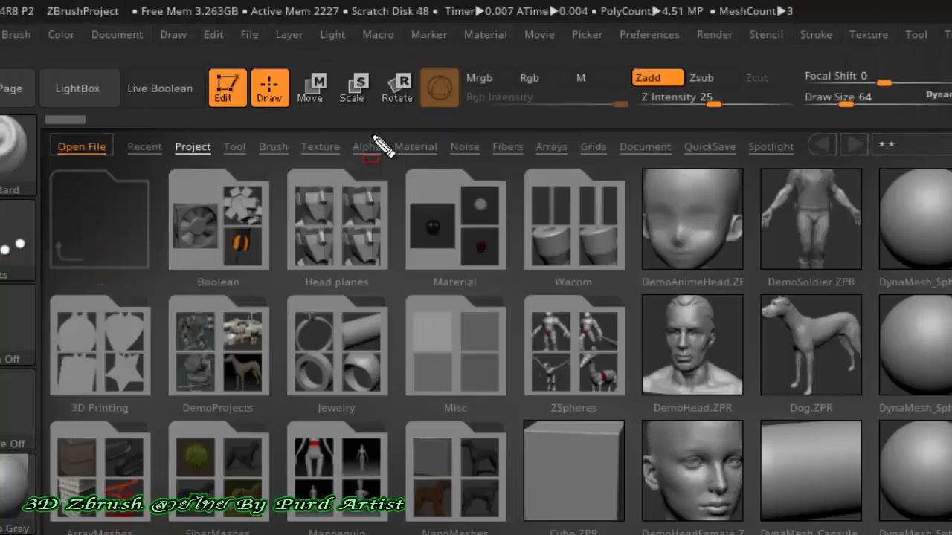
# Open the ZBrush material folder in LightBox's Material tab, then bring up the Start menu
pyautogui.moveTo(206, 66); pyautogui.dragTo(238, 73)
pyautogui.moveTo(446, 158); pyautogui.dragTo(453, 164)
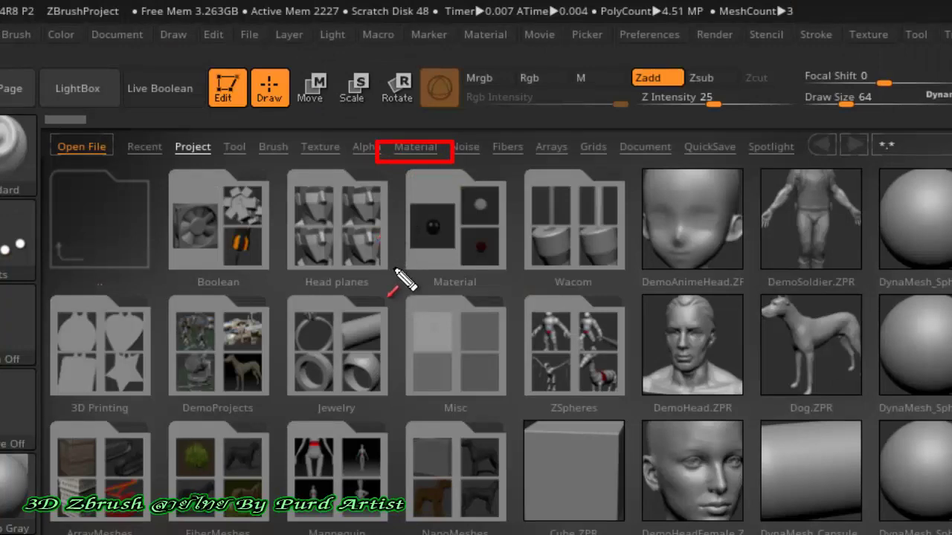
pyautogui.moveTo(394, 266); pyautogui.dragTo(411, 173)
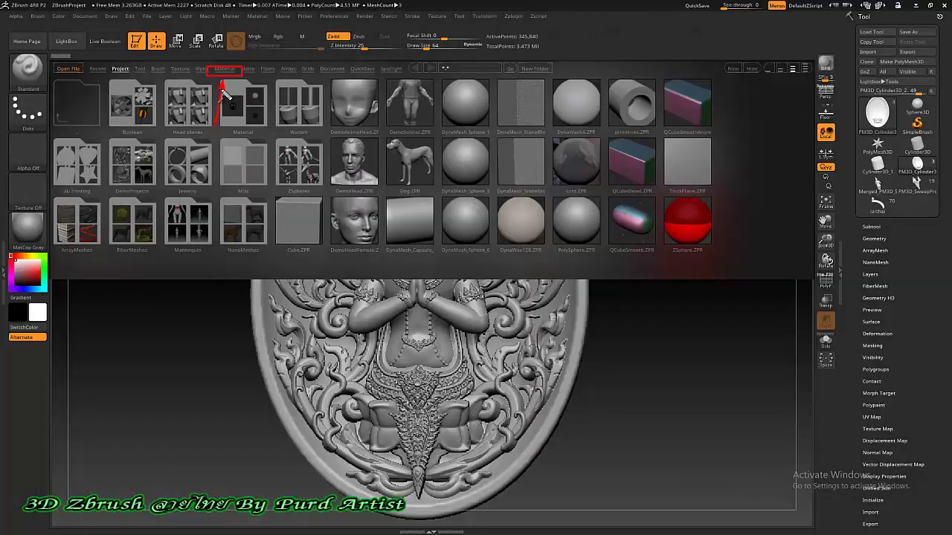
pyautogui.click(221, 69)
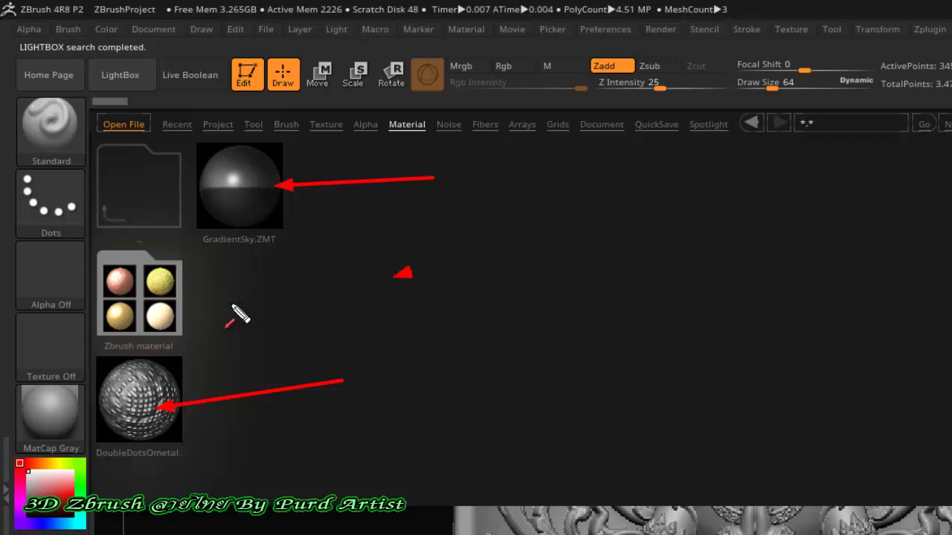
pyautogui.moveTo(397, 277); pyautogui.dragTo(163, 307)
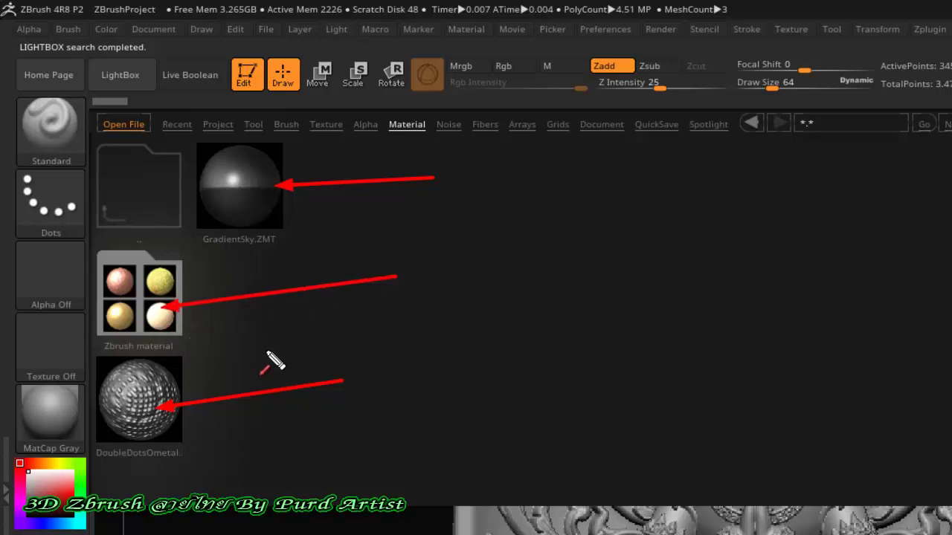
pyautogui.doubleClick(162, 301)
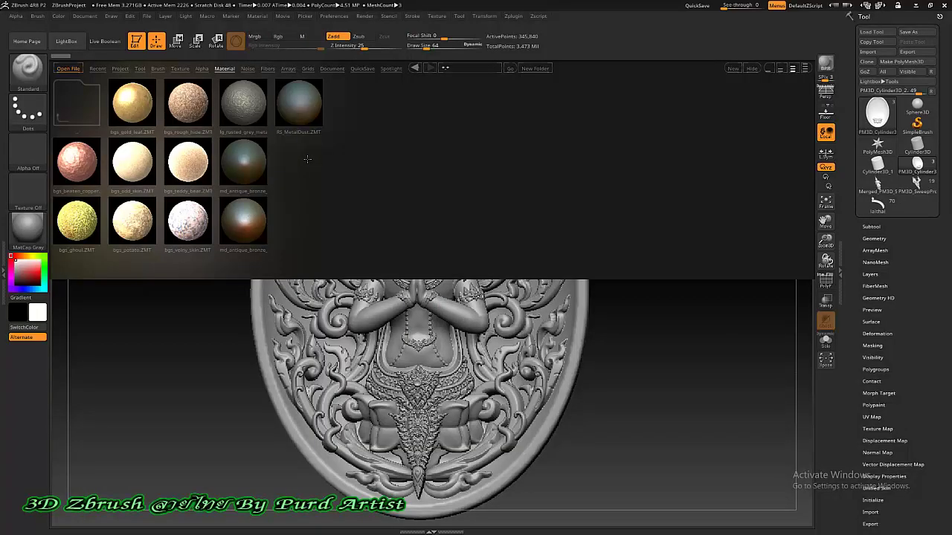
pyautogui.press('super')
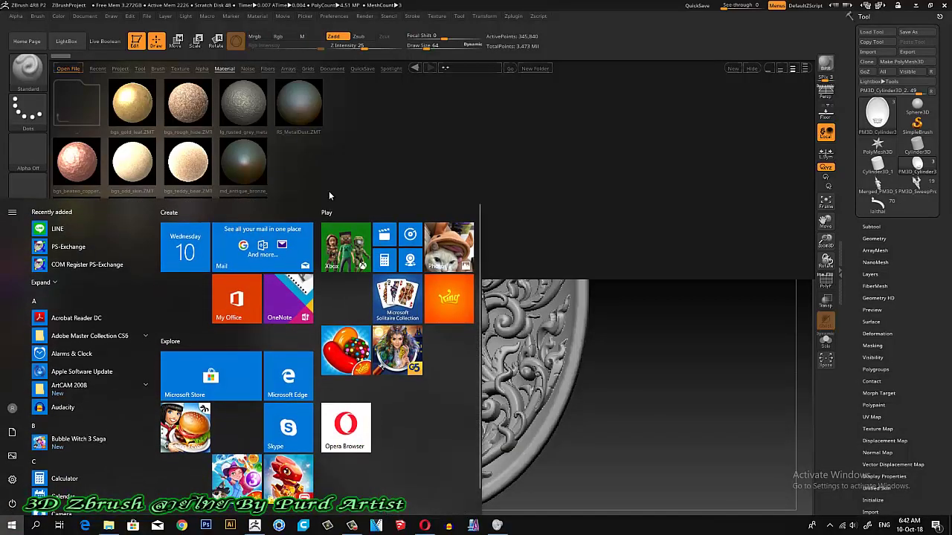
# Switch to the Pixologic Matcap Library page in Opera and scroll down to the categories
pyautogui.click(425, 526)
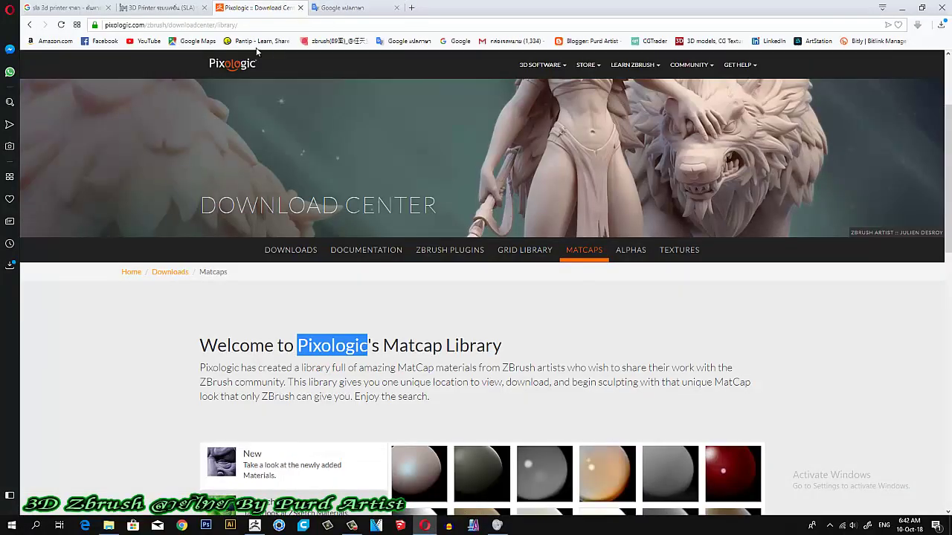
pyautogui.scroll(-2, 257, 50)
pyautogui.scroll(-2, 256, 50)
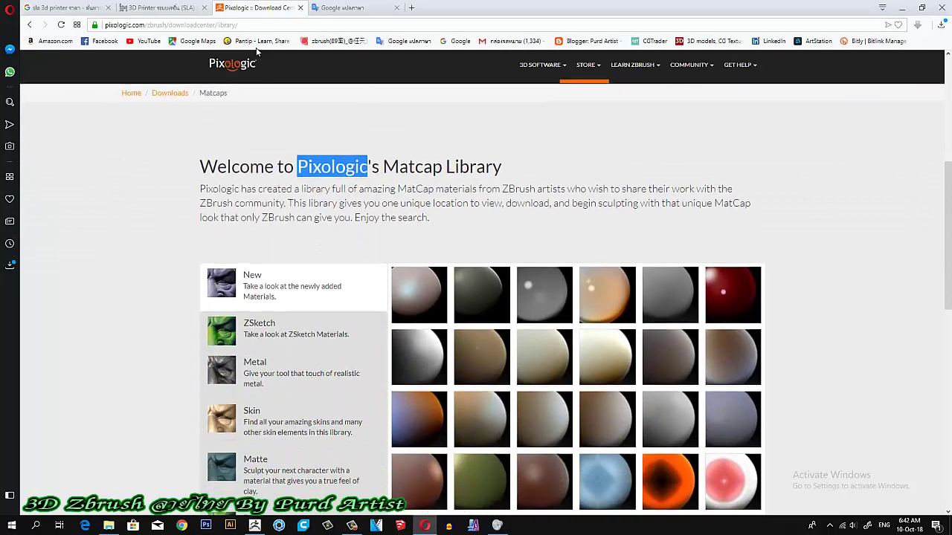
pyautogui.scroll(-2, 257, 51)
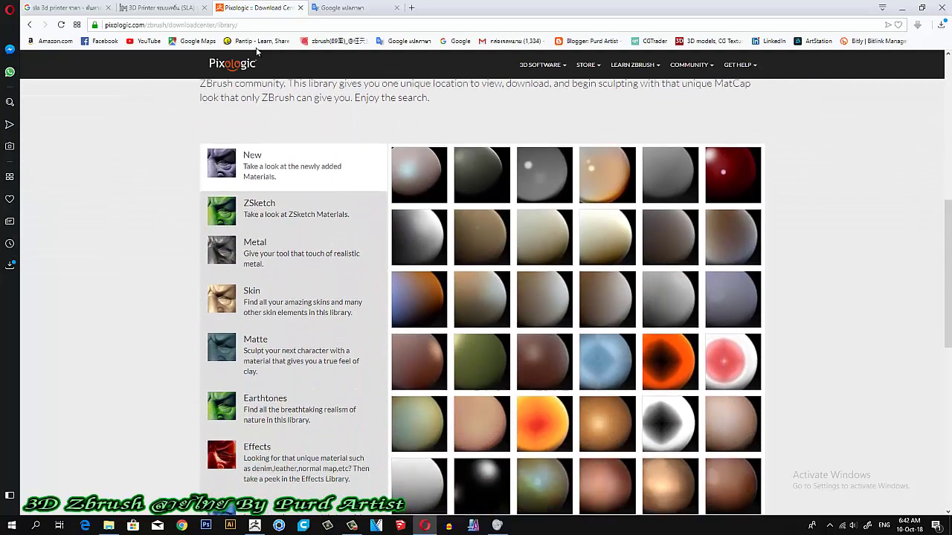
# Browse the Skin category's matcap spheres, then return to ZBrush
pyautogui.click(298, 281)
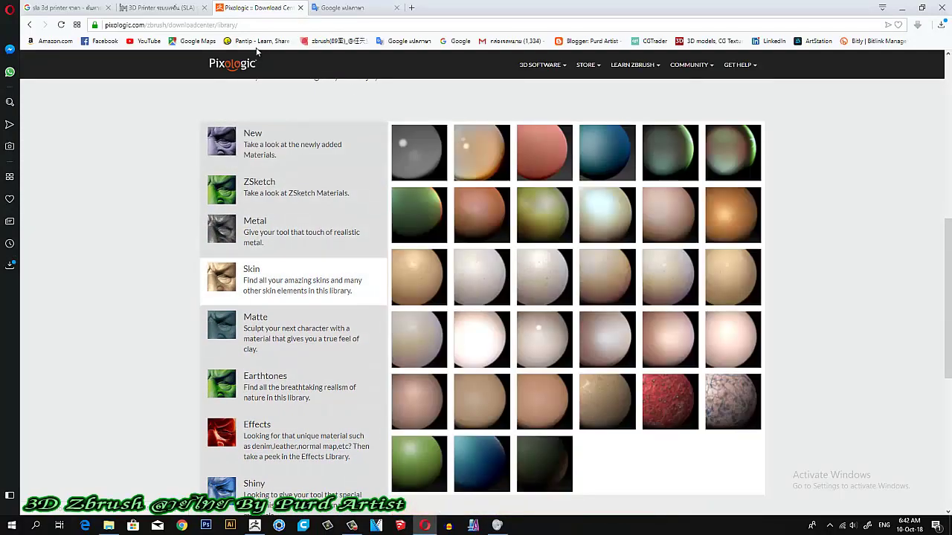
pyautogui.scroll(-1, 257, 51)
pyautogui.scroll(2, 256, 51)
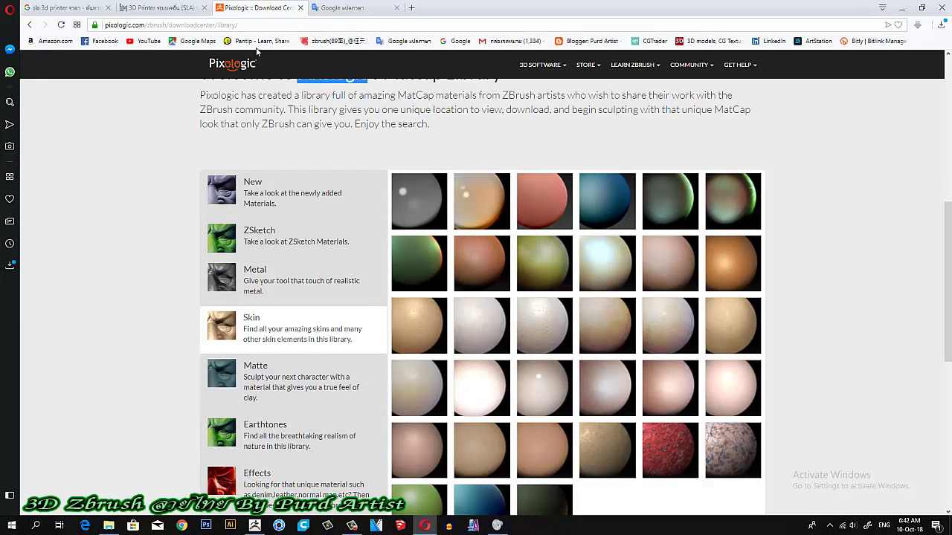
pyautogui.scroll(-1, 257, 50)
pyautogui.scroll(1, 257, 50)
pyautogui.scroll(-2, 256, 50)
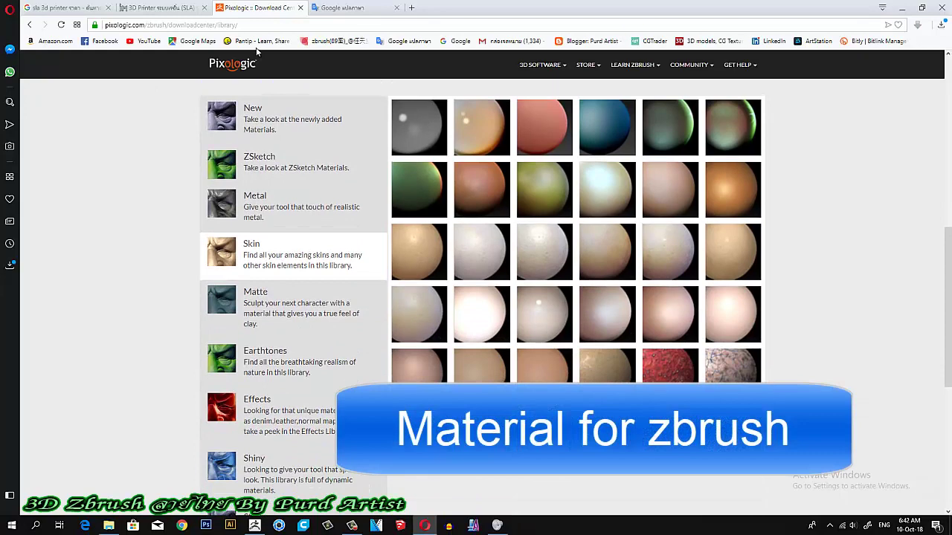
pyautogui.scroll(1, 257, 50)
pyautogui.scroll(1, 257, 51)
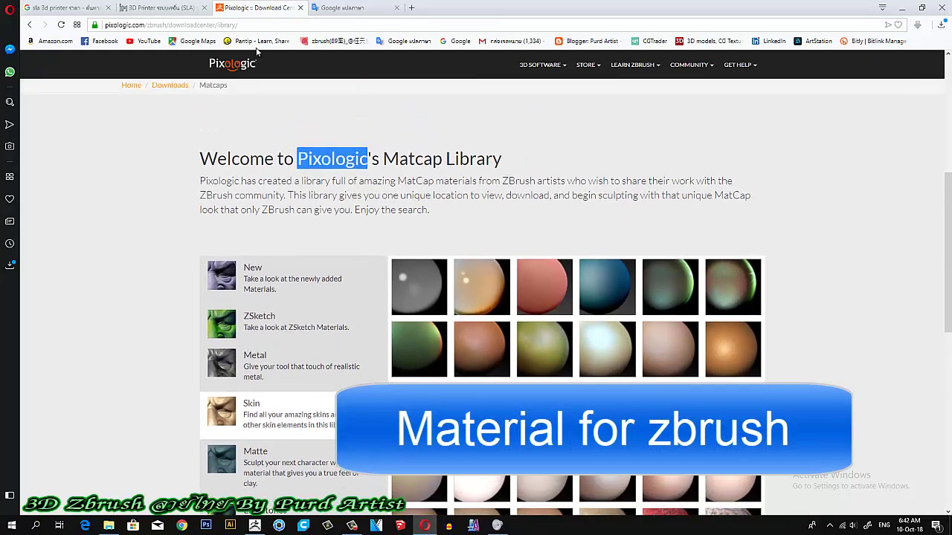
pyautogui.scroll(-1, 256, 51)
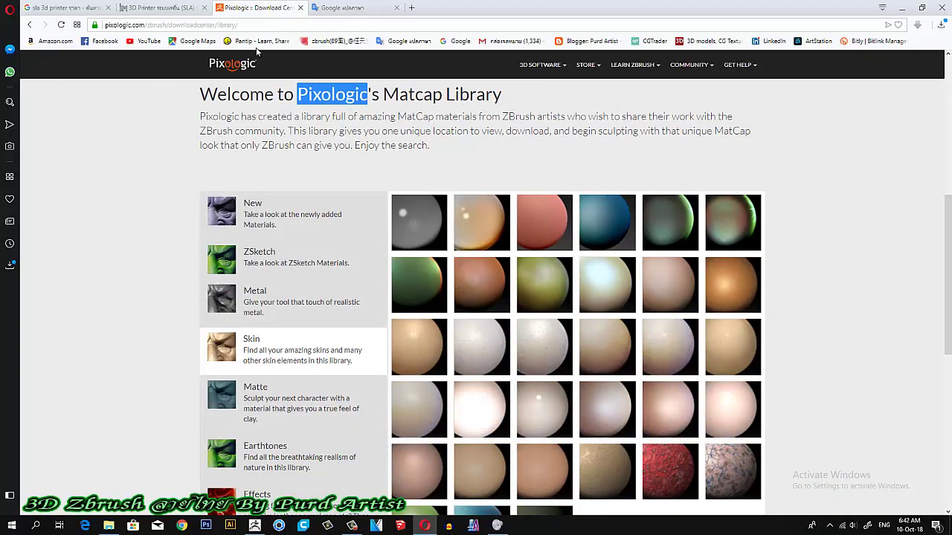
pyautogui.scroll(-1, 257, 51)
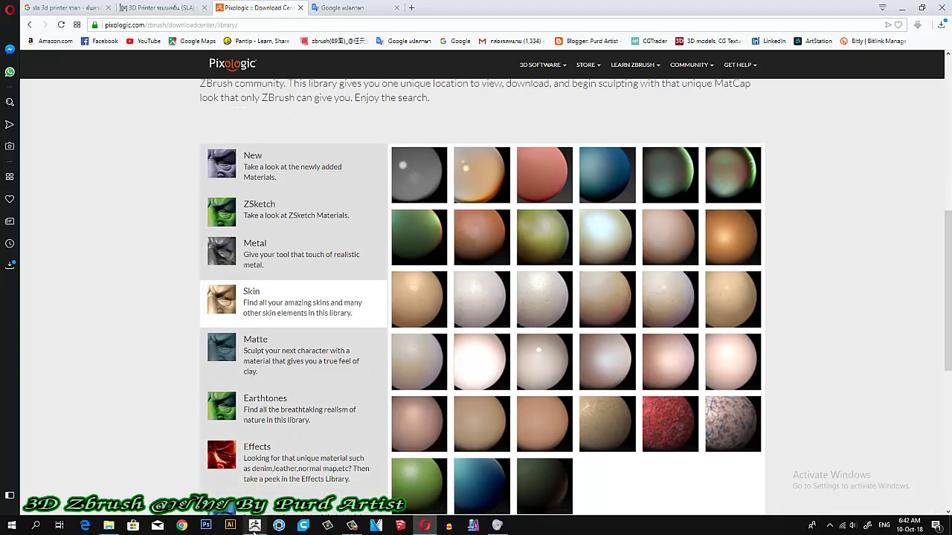
pyautogui.click(254, 526)
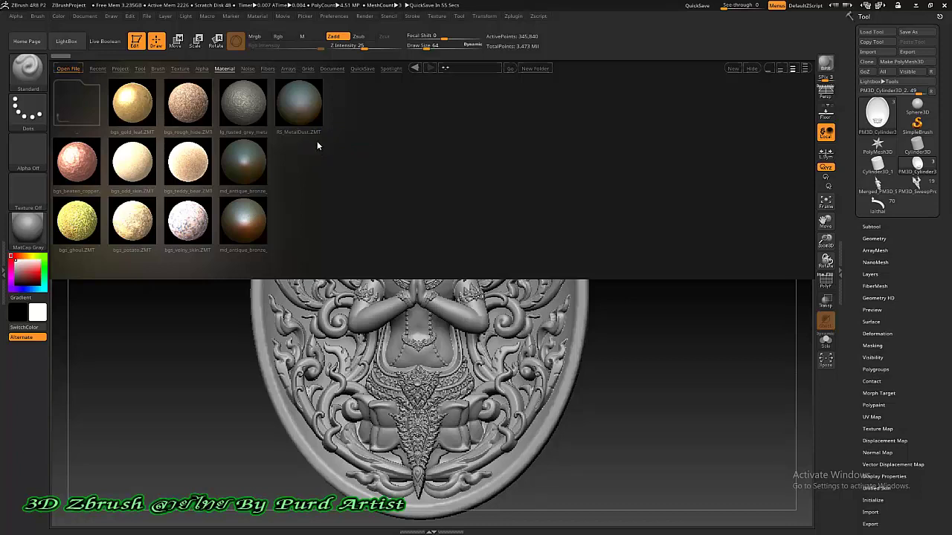
# Load the rusted grey metal material from LightBox, then hide ZBrush to reveal File Explorer
pyautogui.doubleClick(260, 125)
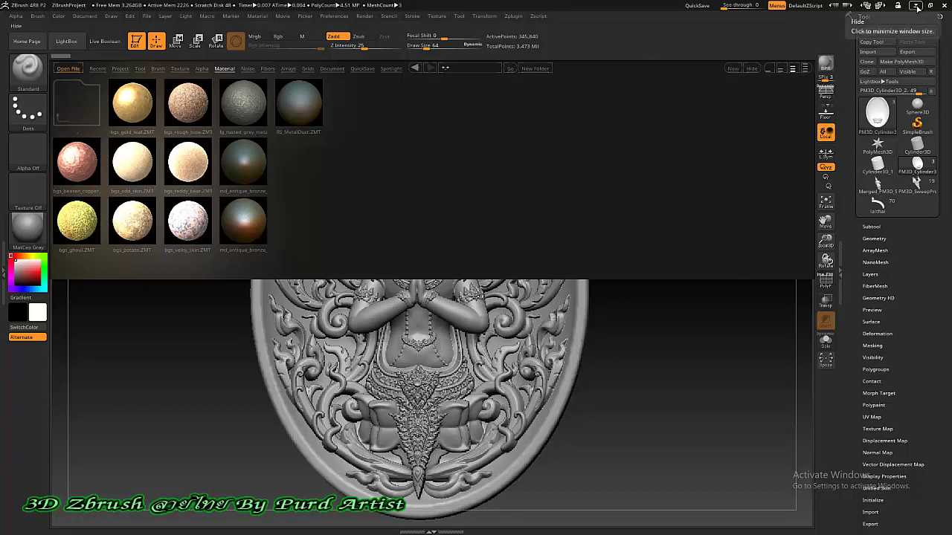
pyautogui.click(917, 7)
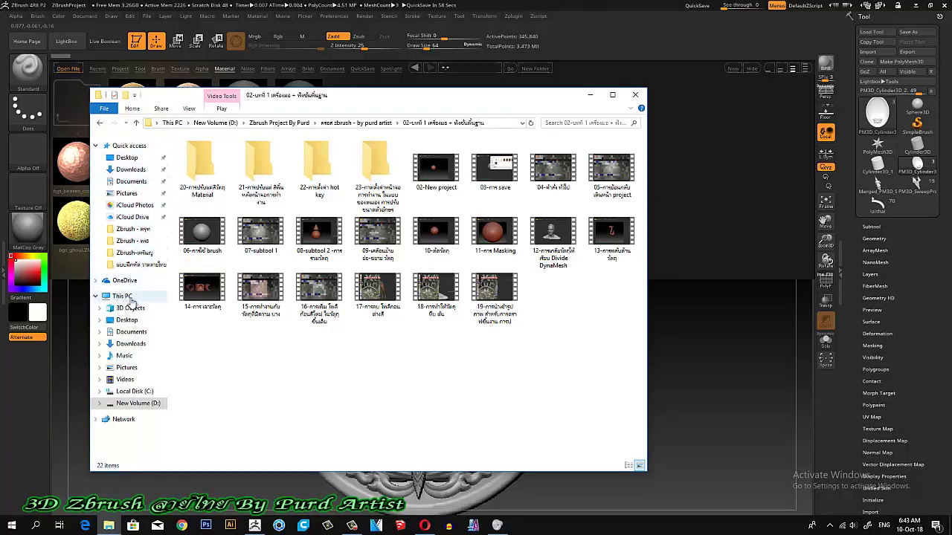
# Browse to C: > Program Files > Pixologic > ZBrush 4R8 > ZMaterials in File Explorer
pyautogui.click(134, 393)
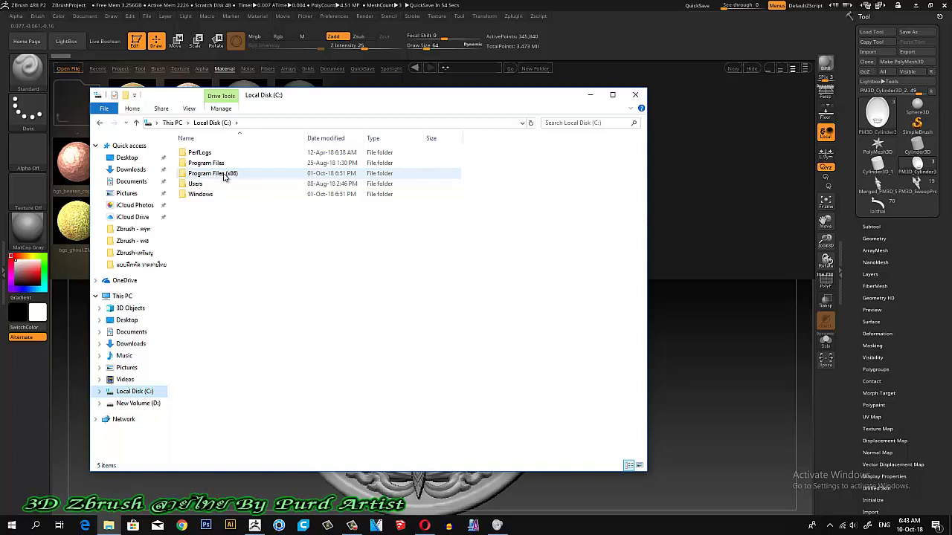
pyautogui.doubleClick(223, 175)
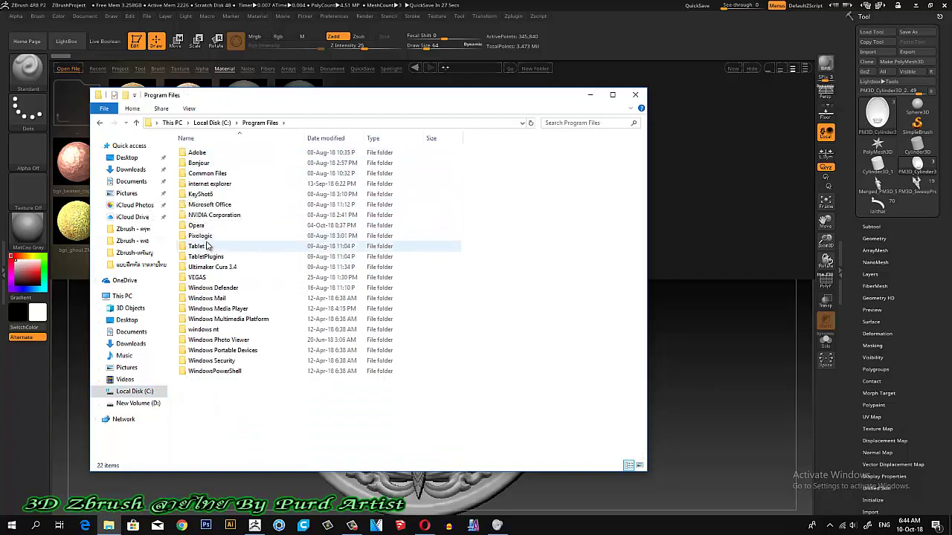
pyautogui.moveTo(200, 236)
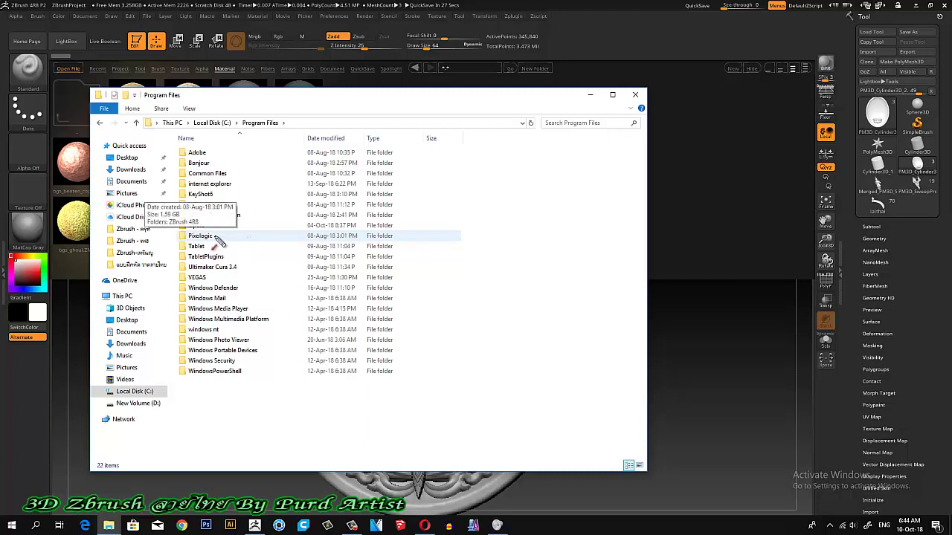
pyautogui.click(219, 239)
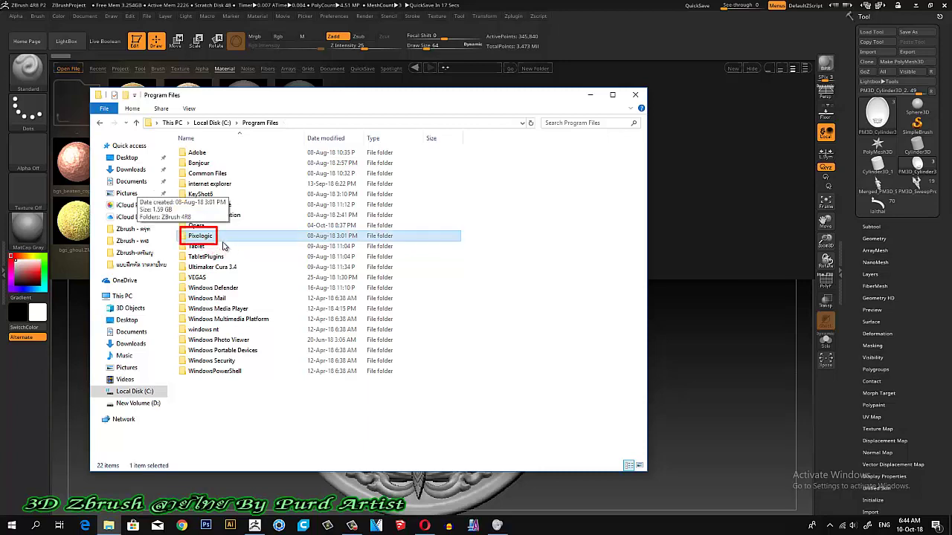
pyautogui.doubleClick(205, 238)
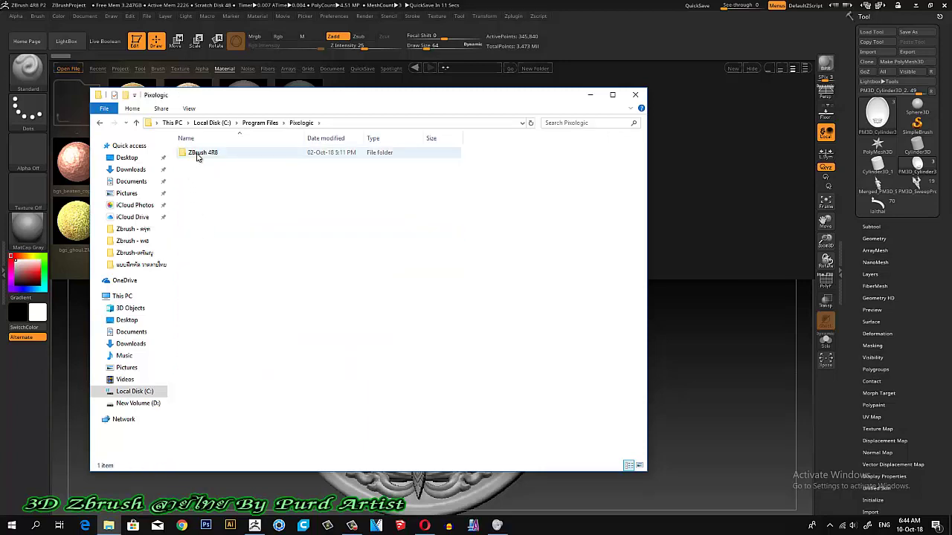
pyautogui.doubleClick(199, 154)
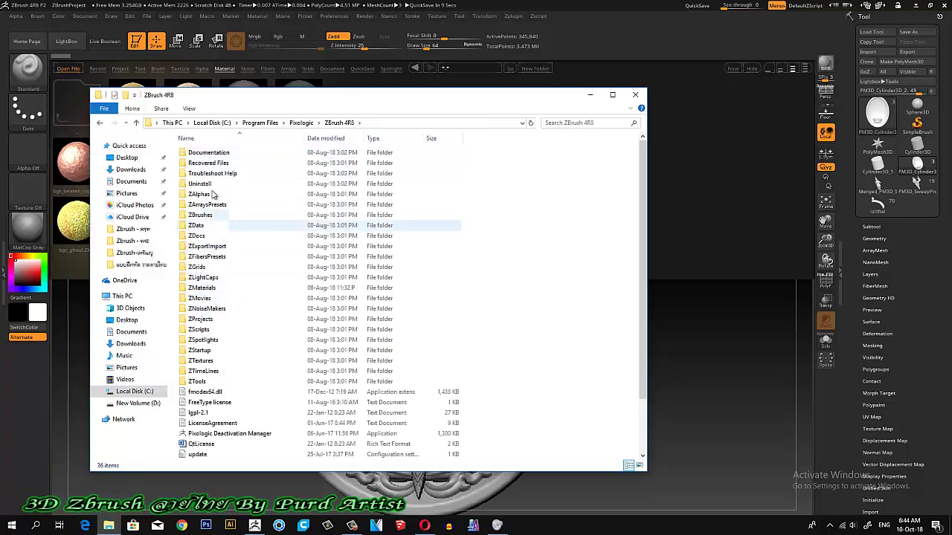
pyautogui.doubleClick(201, 288)
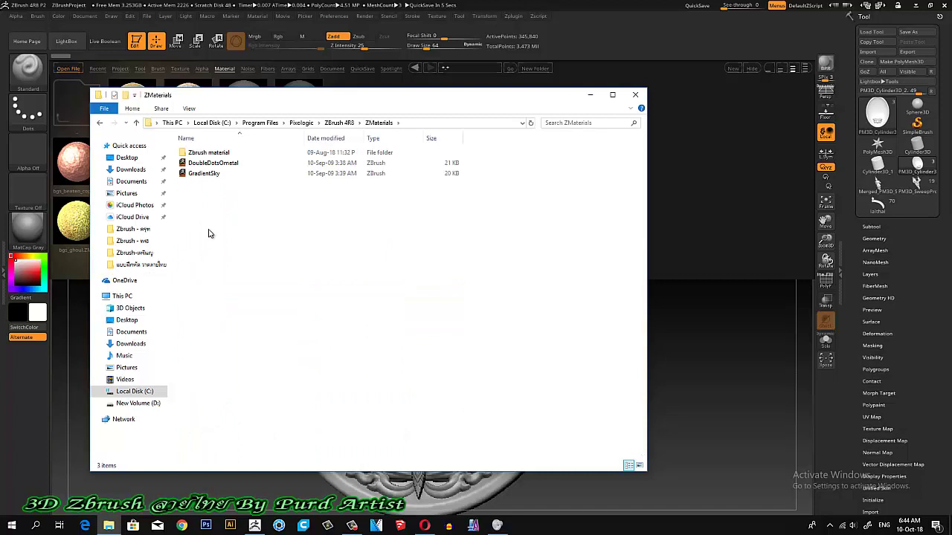
# Reopen the ZMaterials folder, move the Explorer window lower, then close it
pyautogui.click(136, 123)
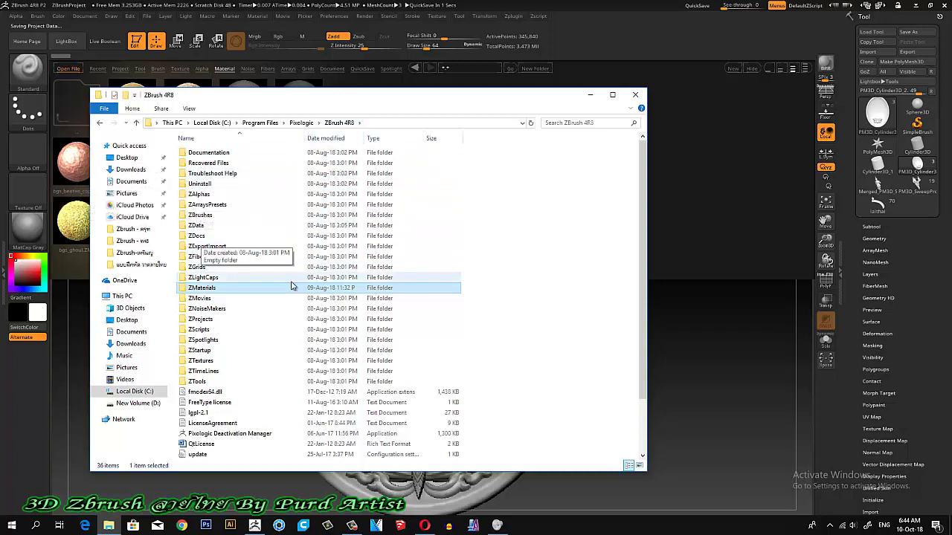
pyautogui.moveTo(223, 289); pyautogui.dragTo(212, 287)
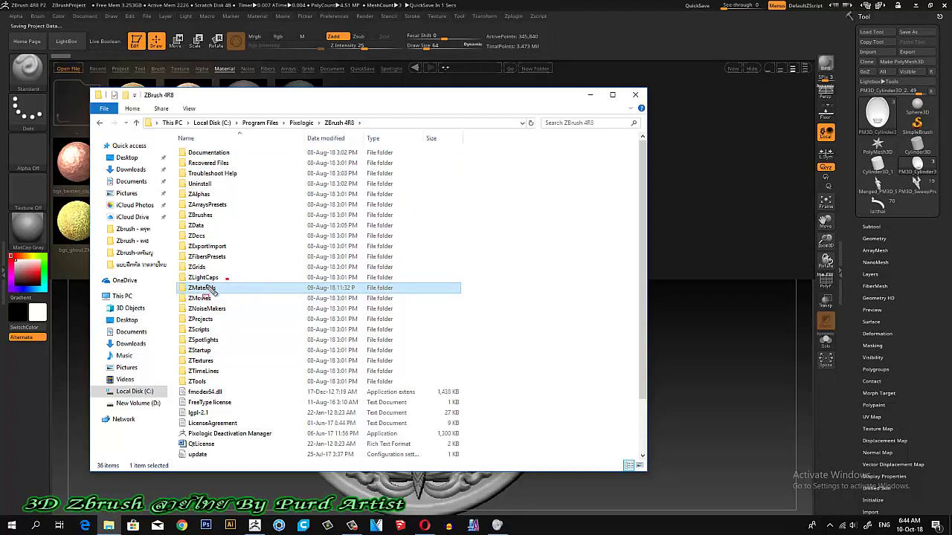
pyautogui.moveTo(260, 301); pyautogui.dragTo(203, 290)
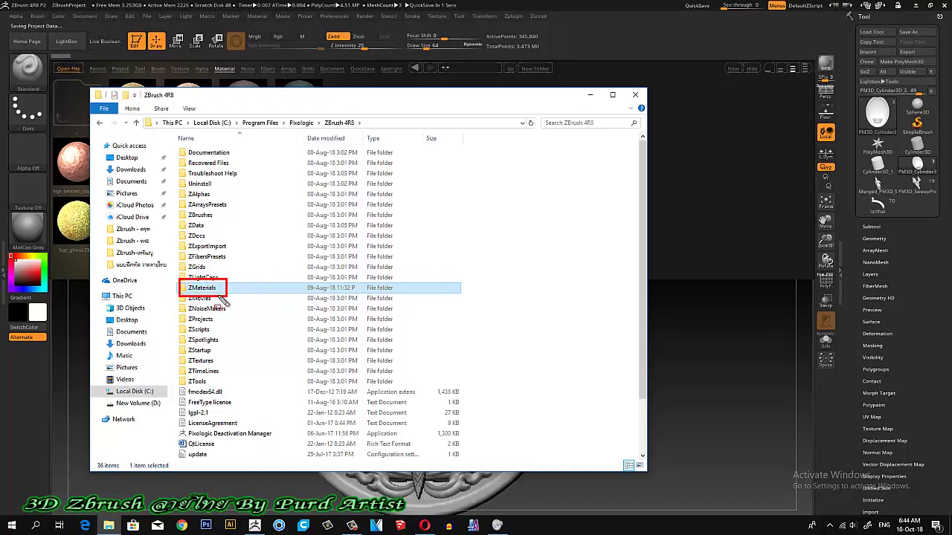
pyautogui.doubleClick(203, 289)
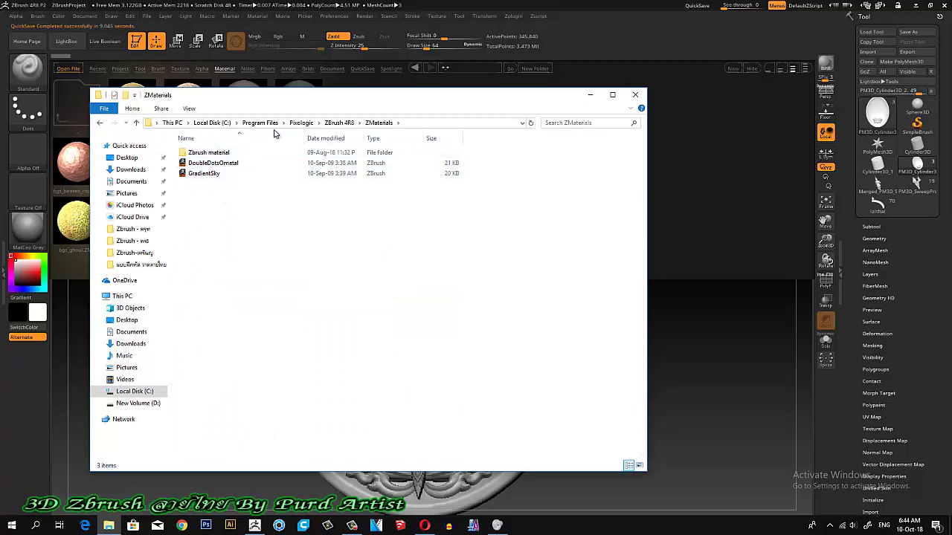
pyautogui.moveTo(387, 96); pyautogui.dragTo(394, 178)
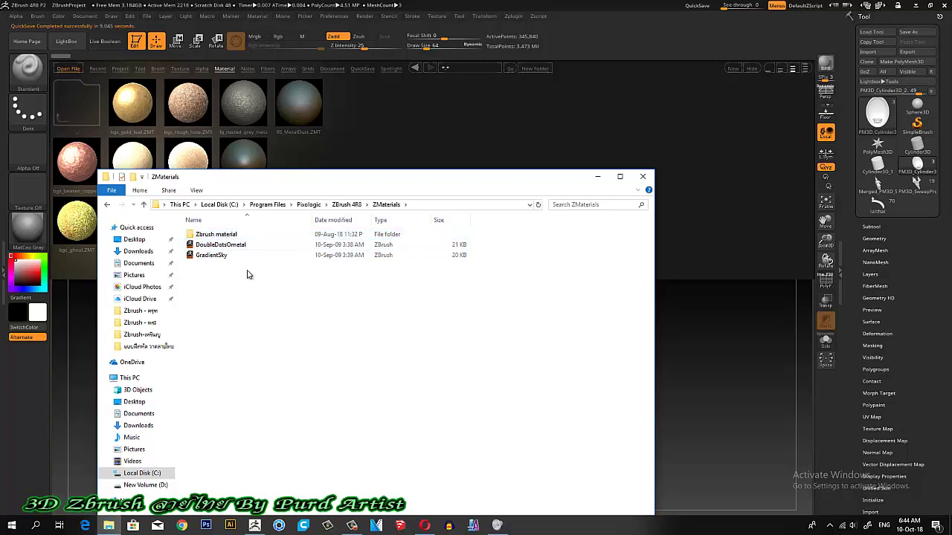
pyautogui.click(643, 180)
# Hide LightBox and rotate the medallion to a three-quarter view to inspect RS_MetalDust
pyautogui.click(66, 41)
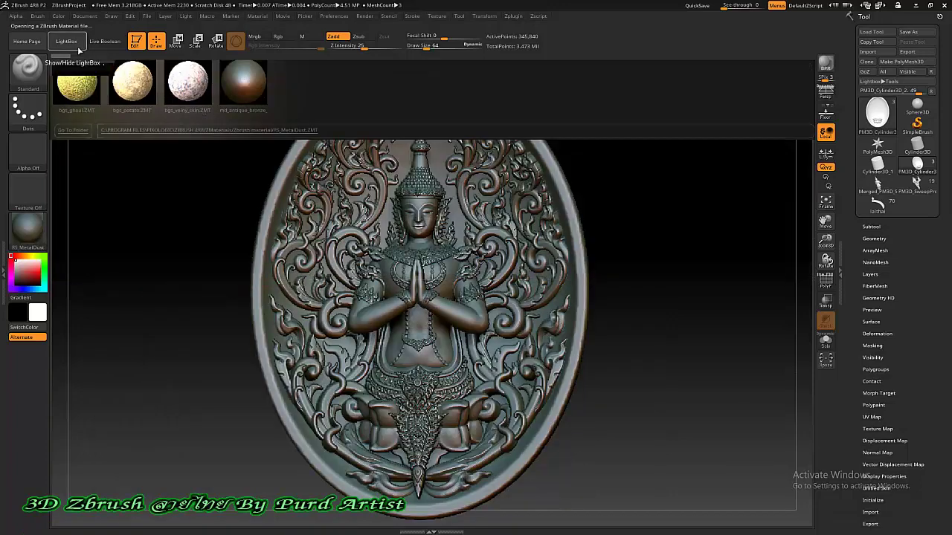
pyautogui.moveTo(159, 207); pyautogui.dragTo(164, 203)
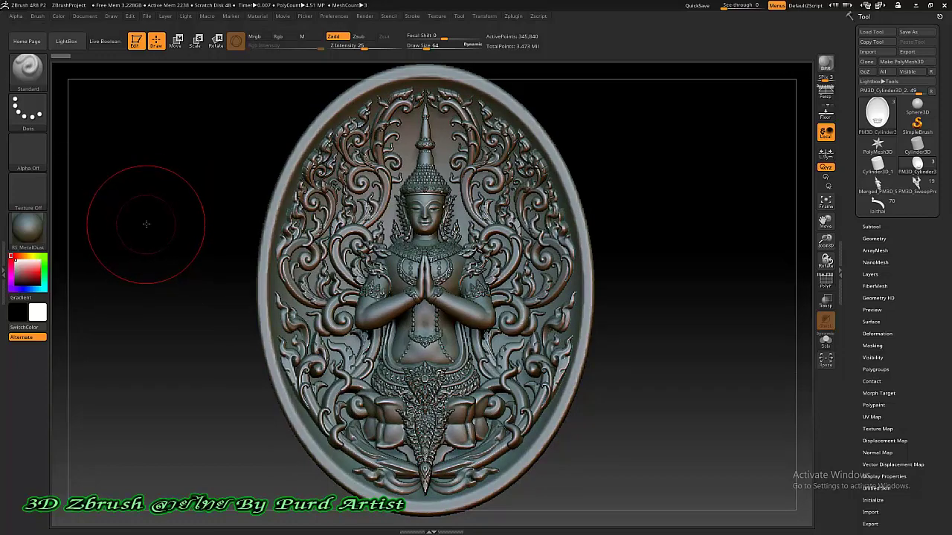
pyautogui.moveTo(148, 223); pyautogui.dragTo(104, 223)
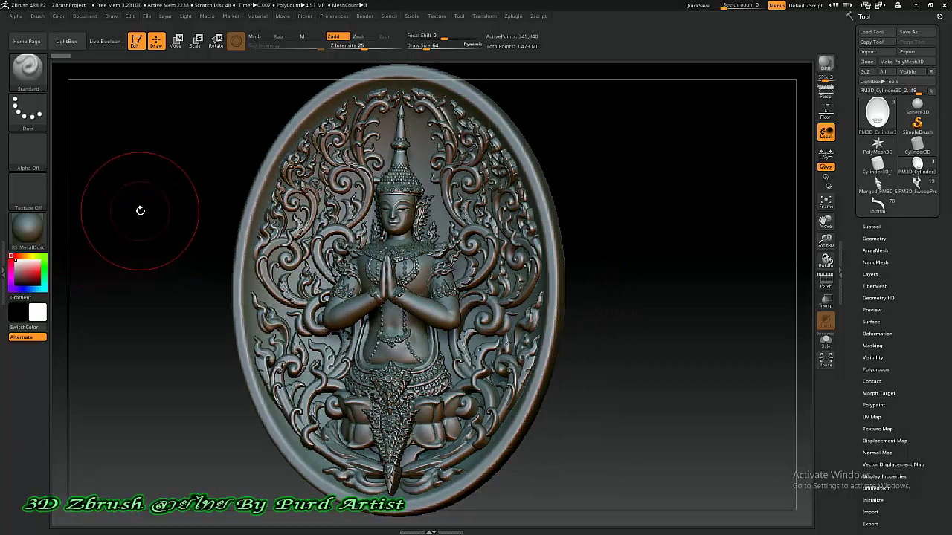